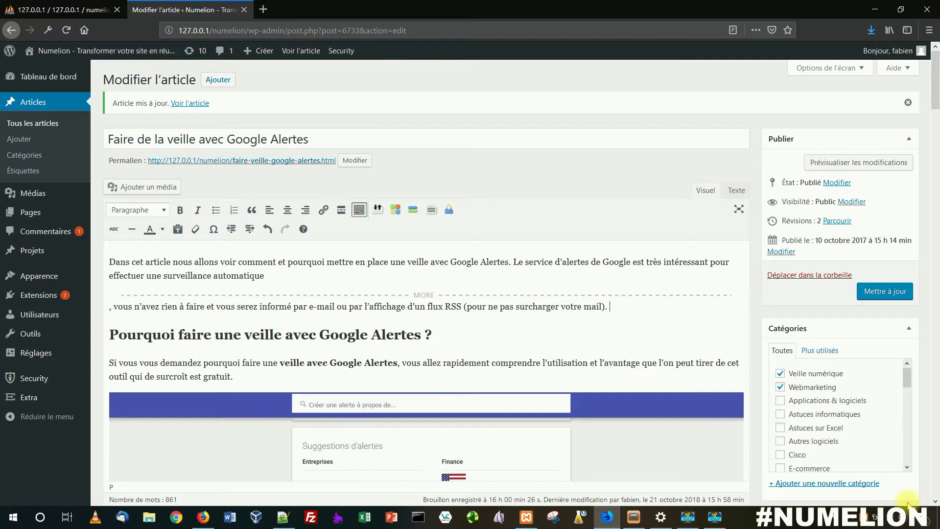
Add "Modification 2" at the end of the sentence below the MORE separator and update the published article.
drag(781, 221, 850, 223)
click(617, 303)
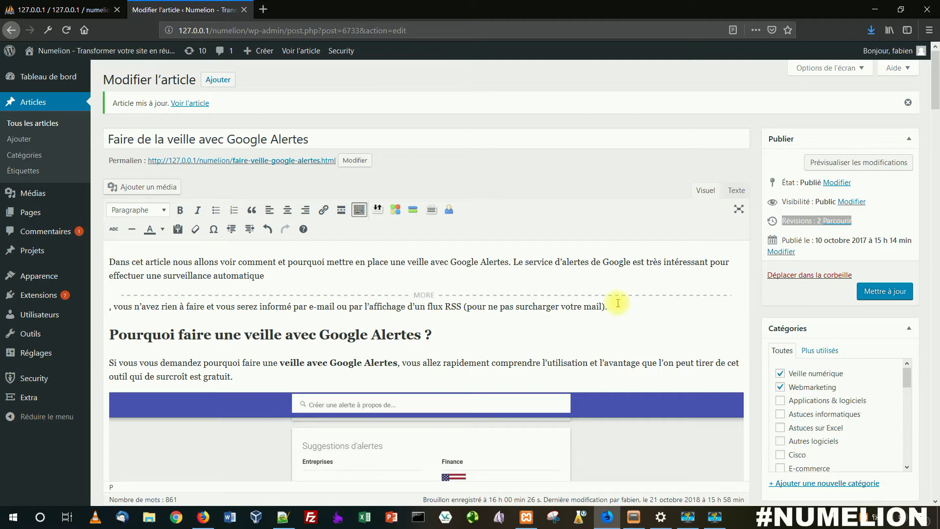
text(Modification 2)
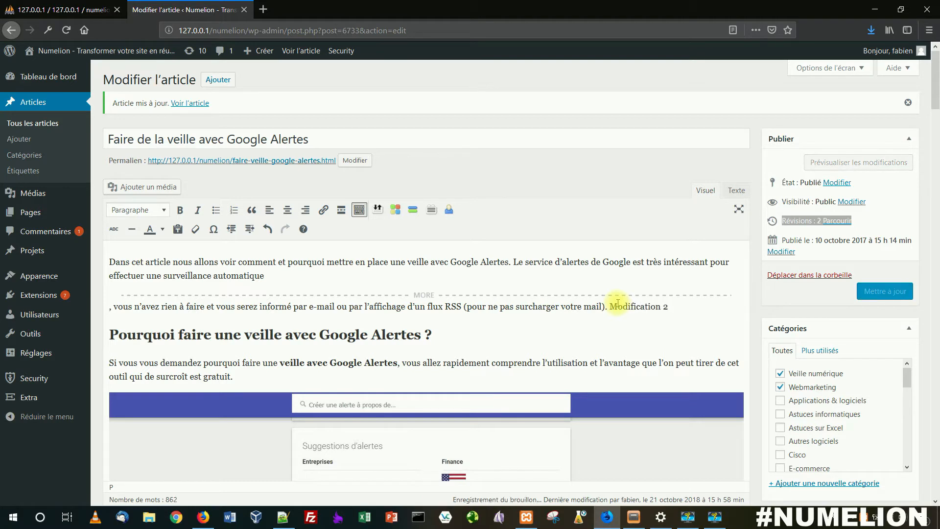
click(874, 293)
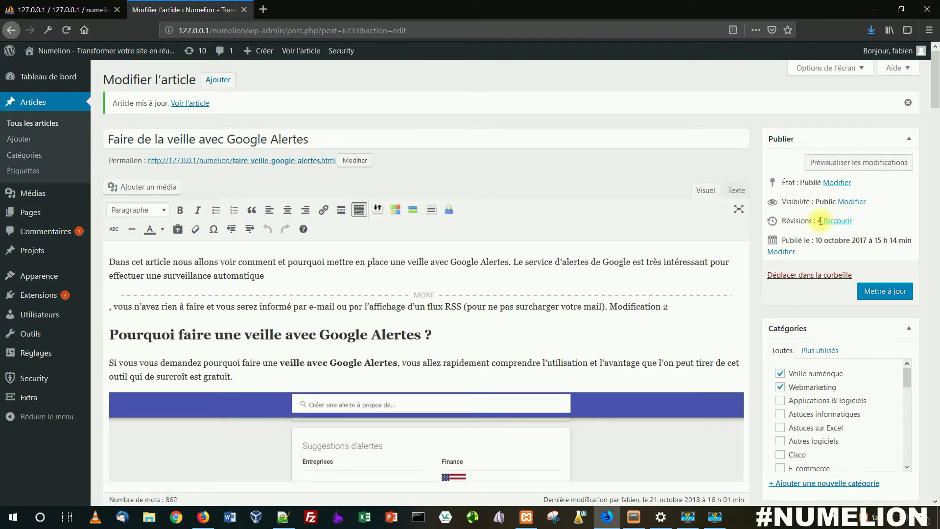
Browse the article's revisions, compare the previous autosave with the version before it, and return to the article editor.
click(835, 220)
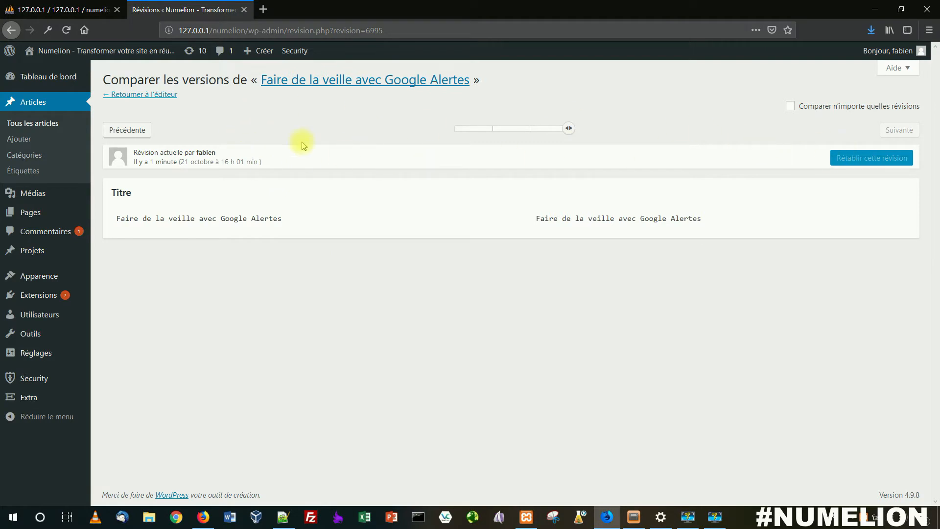
mouse_move(568, 129)
mouse_down()
mouse_move(465, 122)
mouse_move(570, 131)
mouse_up()
click(125, 130)
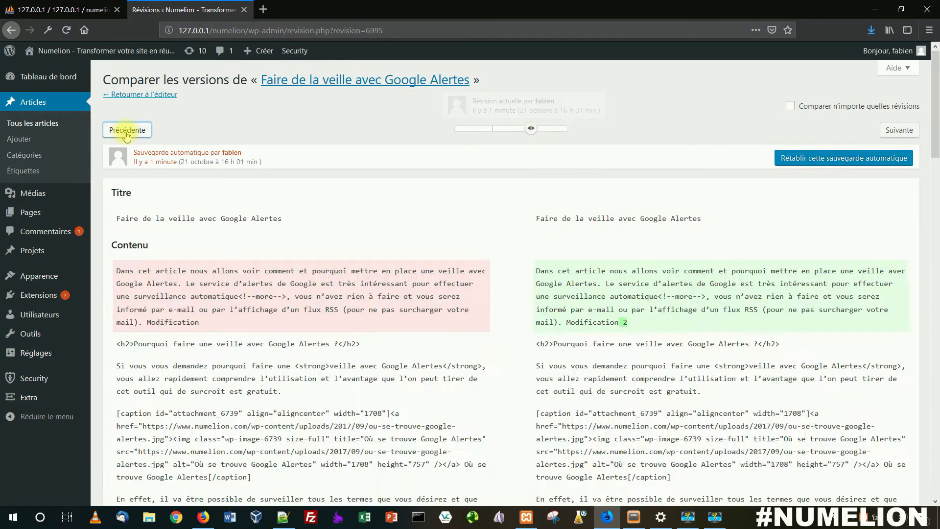
key(alt+Left)
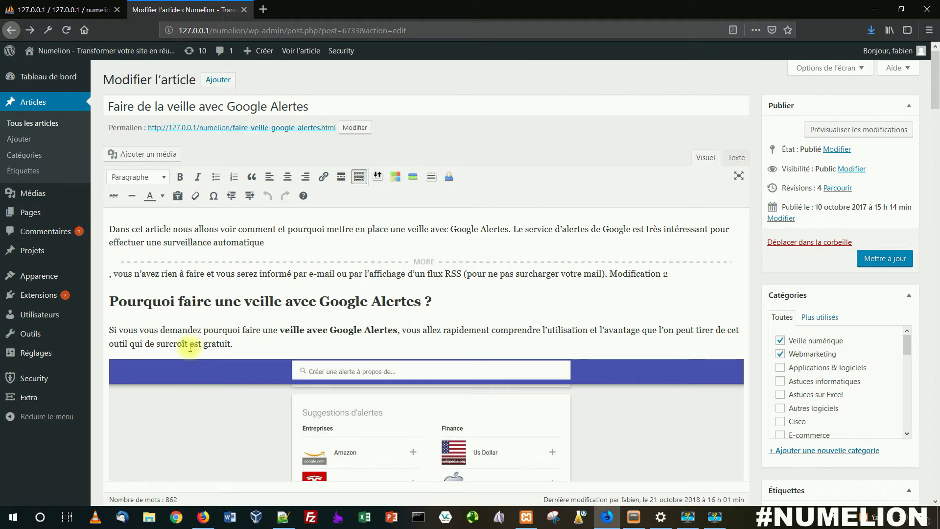
Open wp-config.php from the numelion folder in Notepad++ and add define('WP_POST_REVISIONS', FALSE); on line 25 above the MySQL settings.
click(149, 518)
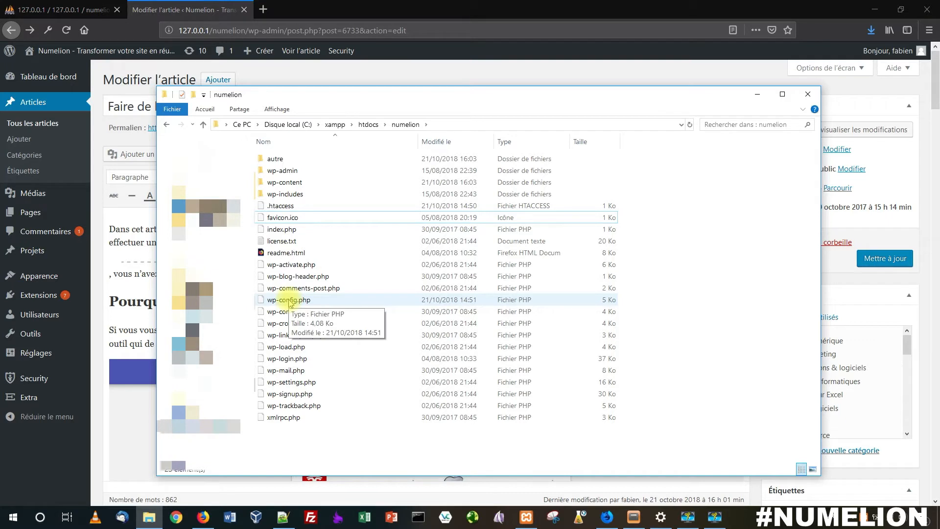
right_click(290, 301)
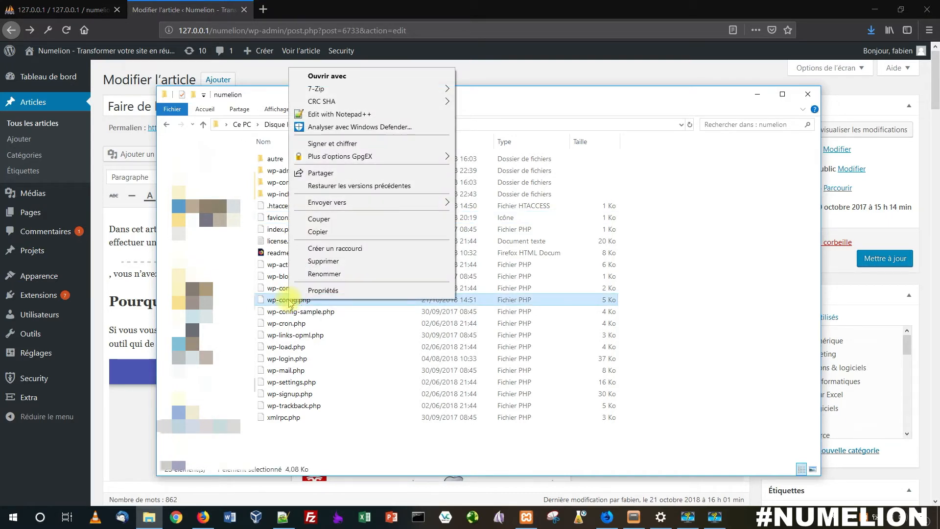
click(337, 114)
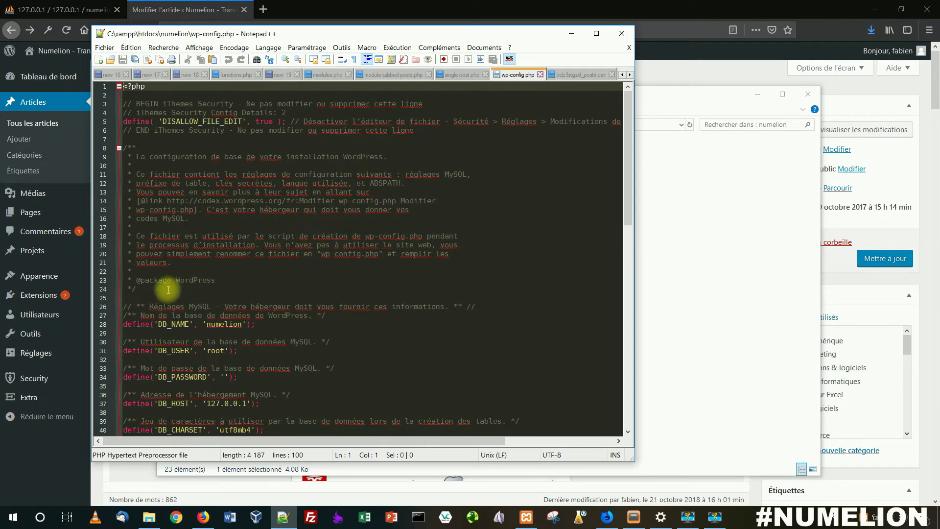
click(147, 296)
text(define('WP_POST_REVISIONS', FALSE);)
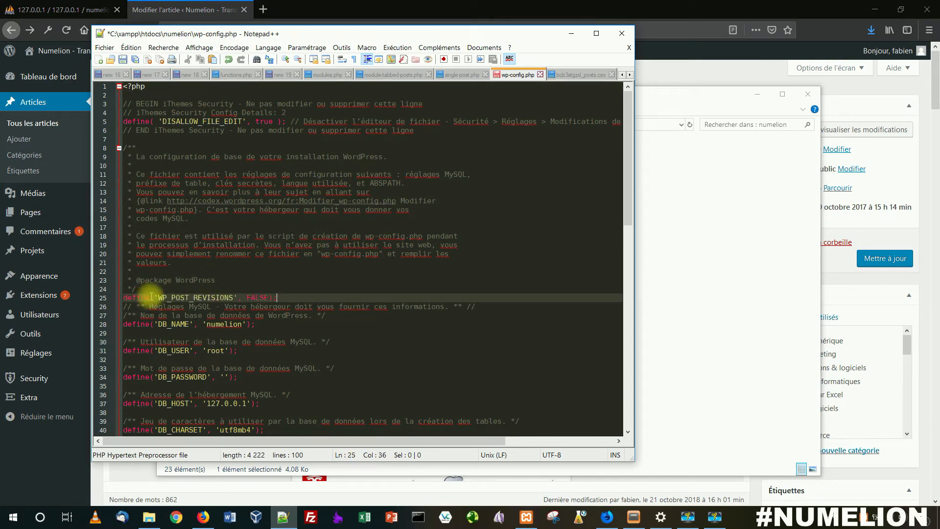
Change the WP_POST_REVISIONS value to 2, save wp-config.php and switch back to the browser.
drag(267, 298, 250, 300)
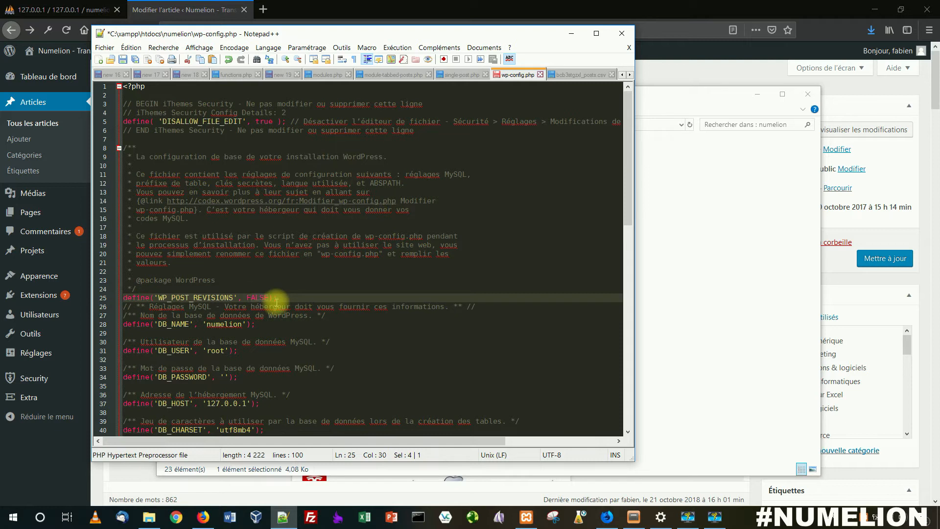
key(BackSpace)
key(BackSpace)
text(2)
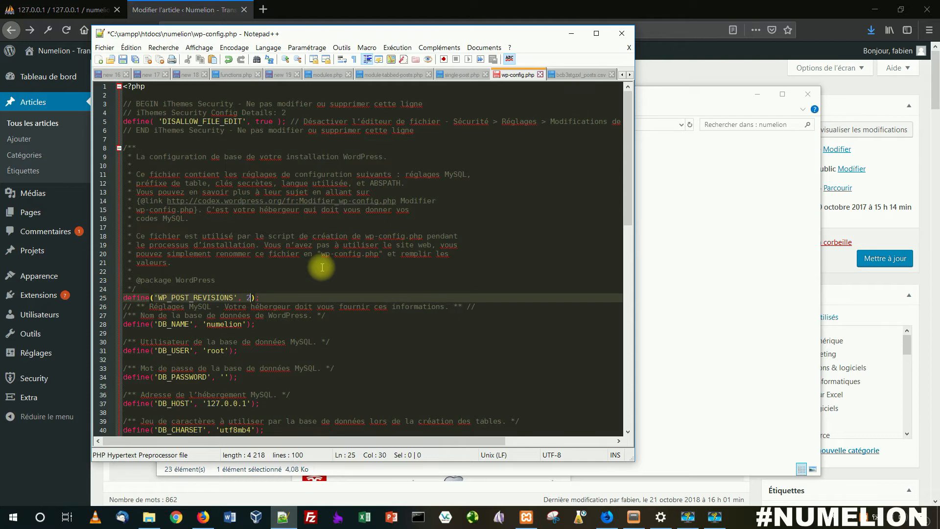
click(123, 60)
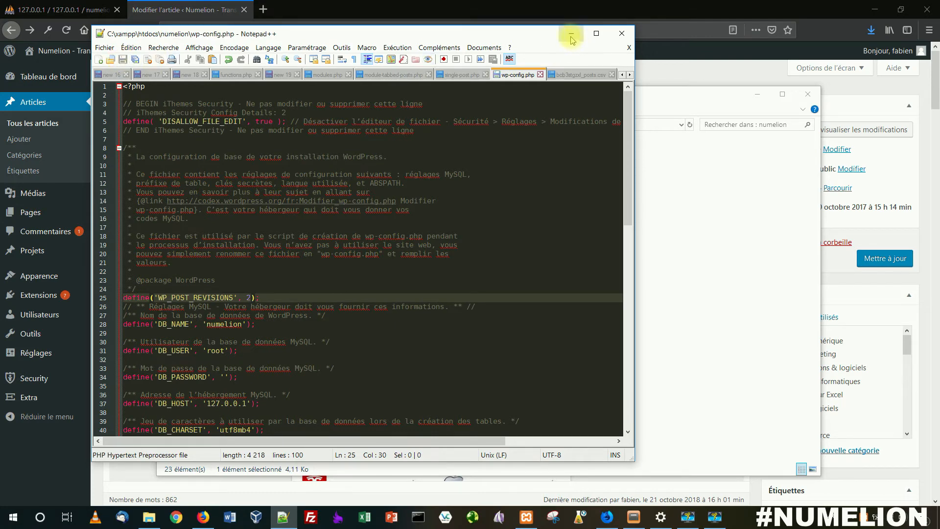
click(571, 35)
click(758, 94)
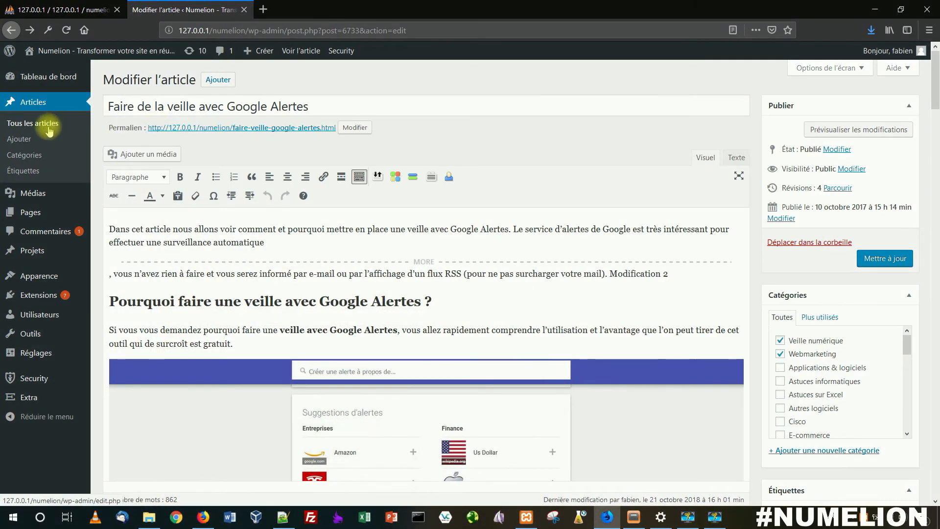
Start a new article with the title "Test".
click(19, 139)
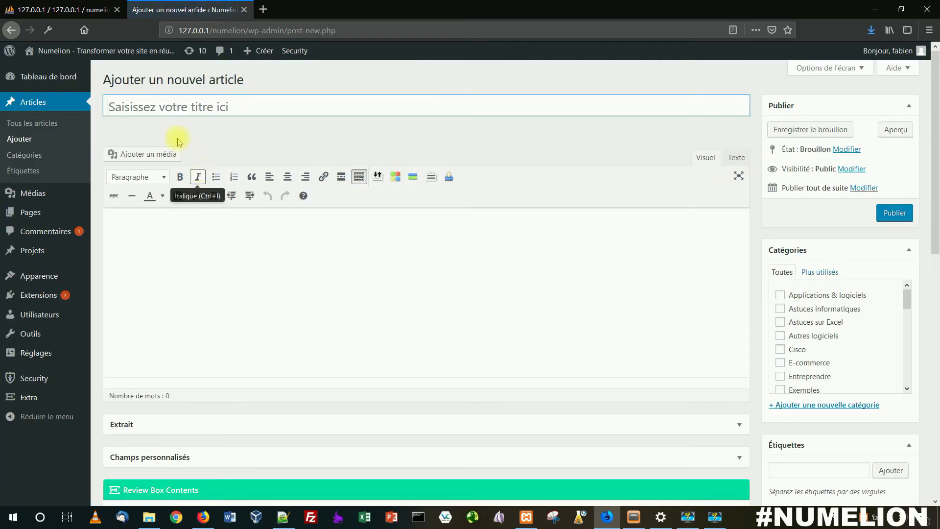
click(154, 106)
text(Test)
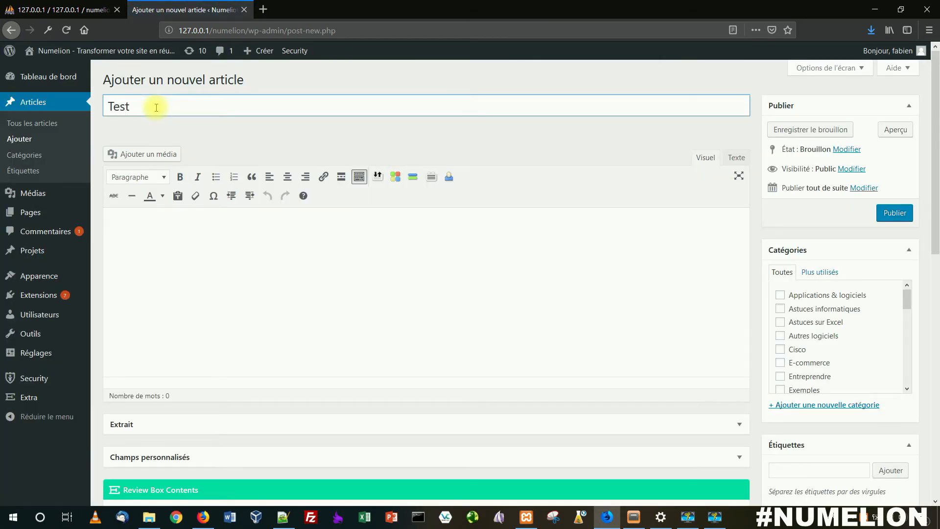
Enter "Modification" as the body text of the new article and publish it.
click(181, 271)
text(Mo)
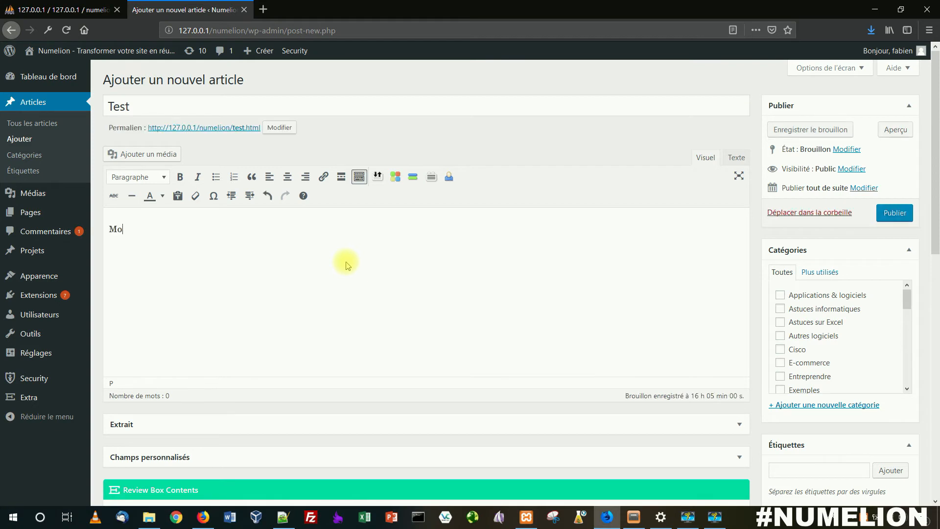
text(fication)
drag(118, 229, 123, 230)
text(d)
key(BackSpace)
text(odi)
click(898, 215)
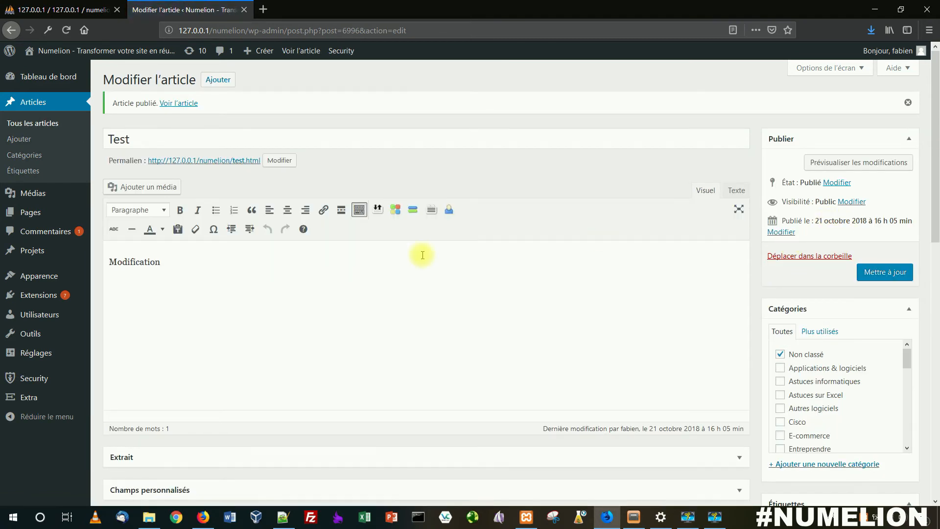
Update the article with the body text "Modification 1", and again with the body text "Modification 2".
text(1)
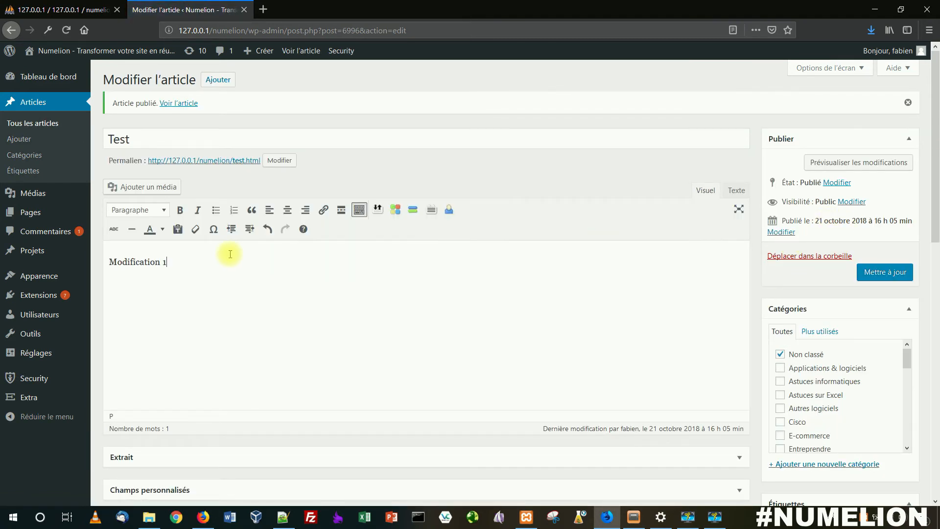
click(884, 271)
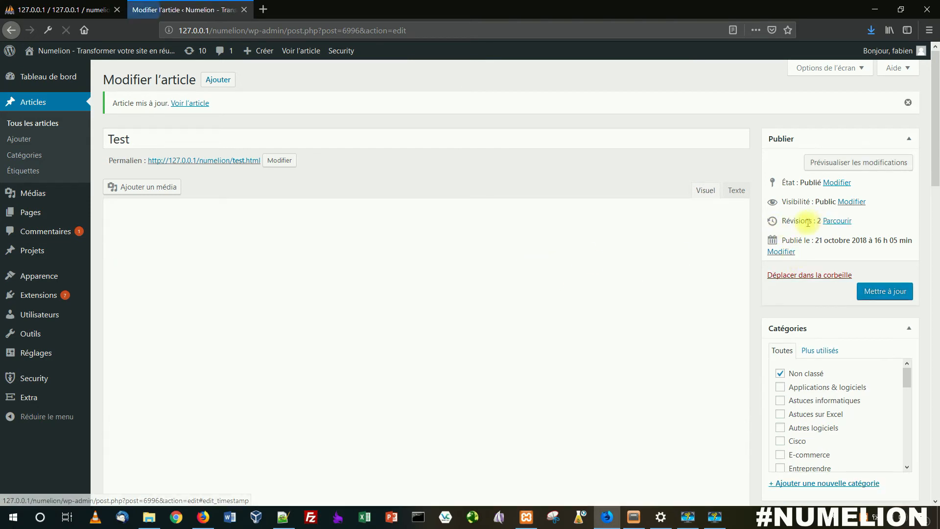
click(215, 260)
key(BackSpace)
text(2)
click(896, 290)
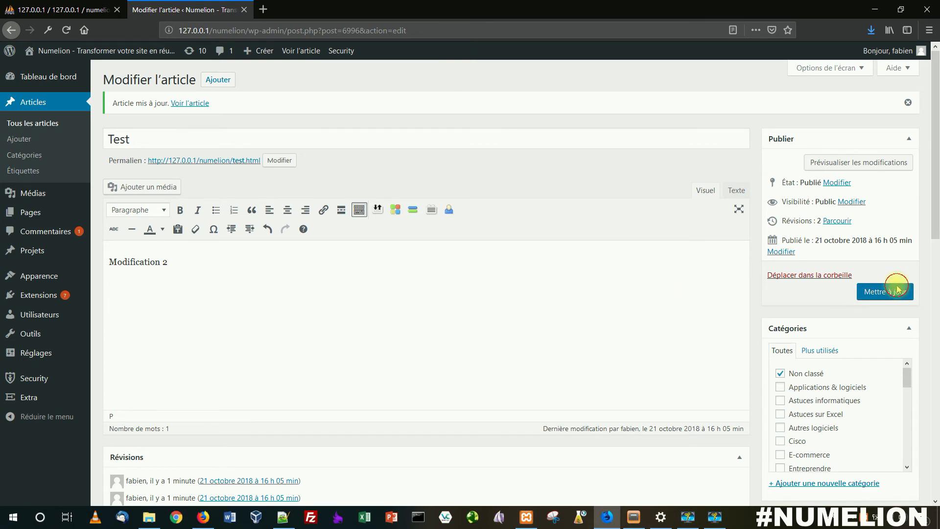
Change the body text to "Modification 3" and update the article.
click(184, 263)
key(BackSpace)
text(3)
click(881, 290)
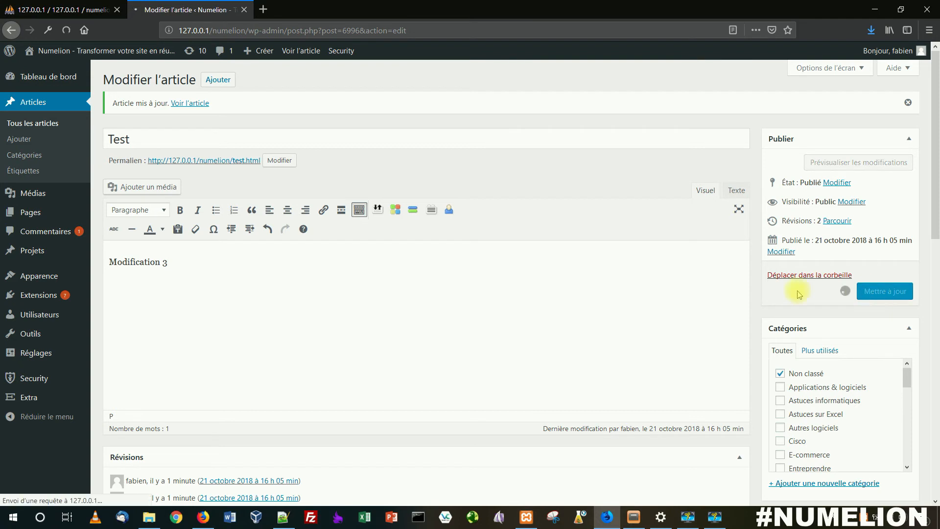